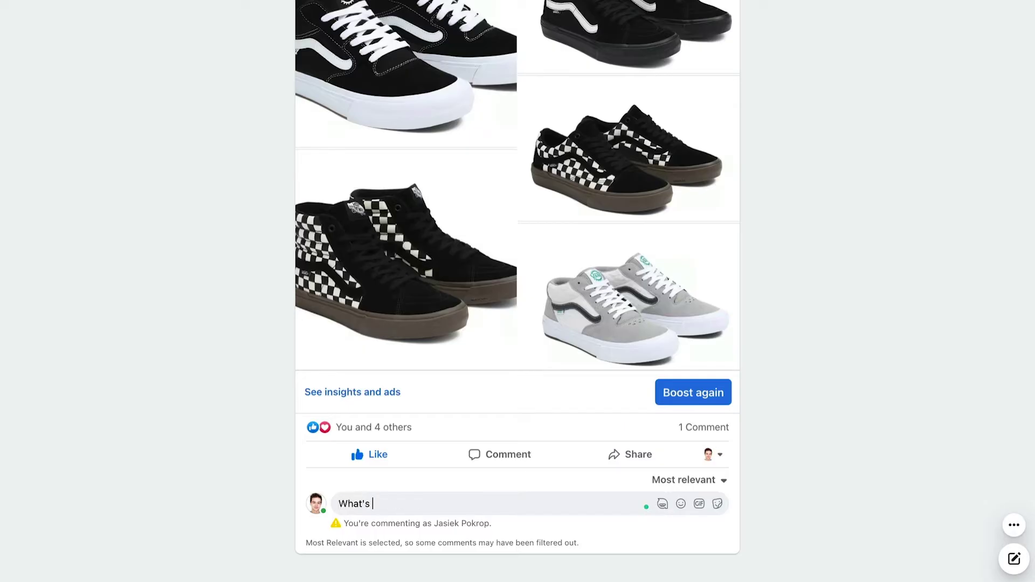
# Publish the question "What's the price?" as a comment on the sneaker photo.
pyautogui.press('Return')
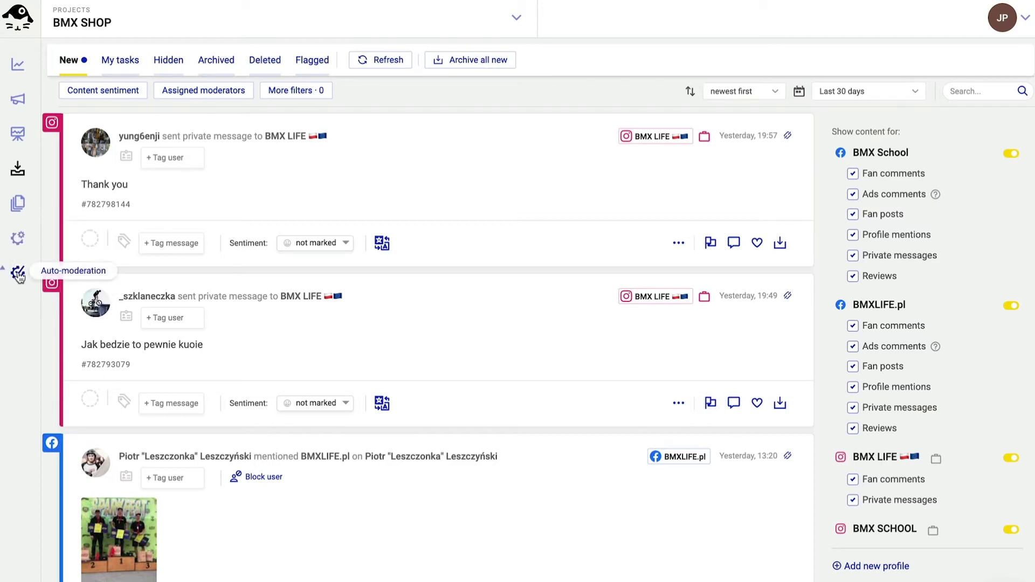
# Open the Auto-moderation rules list and toggle the BMX LIFE offensive-comments rule.
pyautogui.click(18, 272)
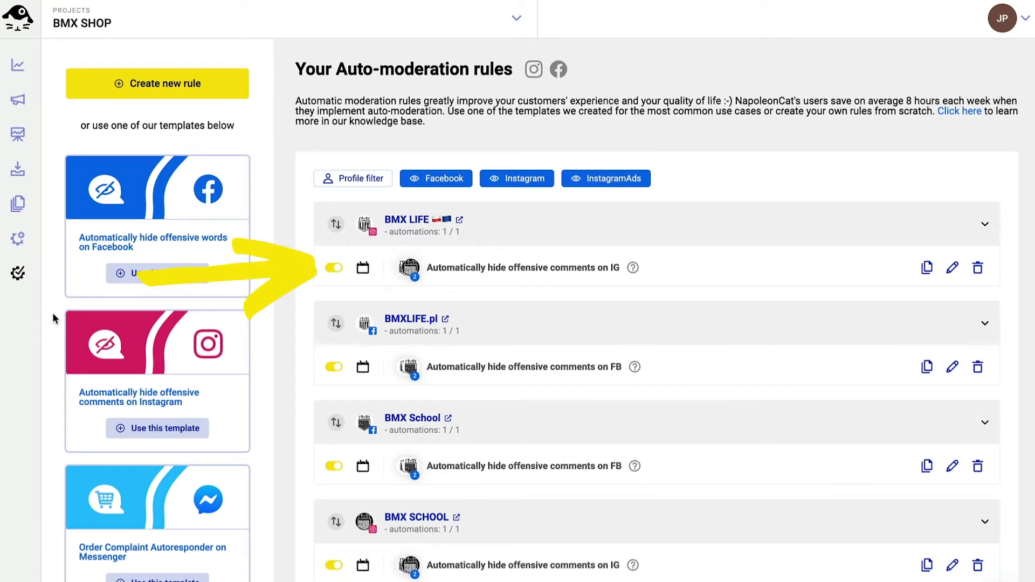
pyautogui.click(334, 269)
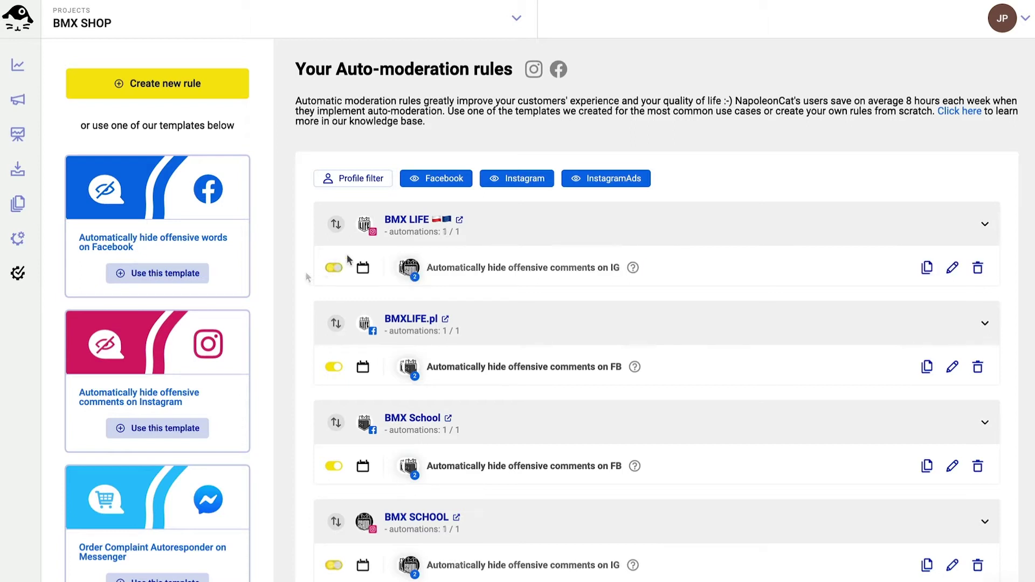
pyautogui.moveTo(631, 265)
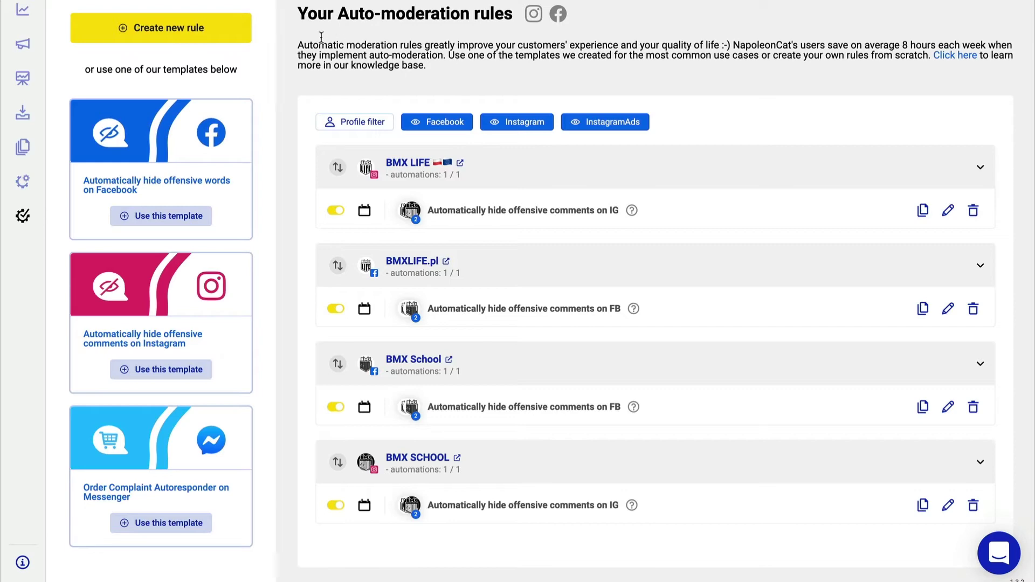
# Create a rule 'Repetitive questions on FB - DMs' noted 'Auto-replies for repetitive questions in DMs on Facebook'.
pyautogui.click(192, 28)
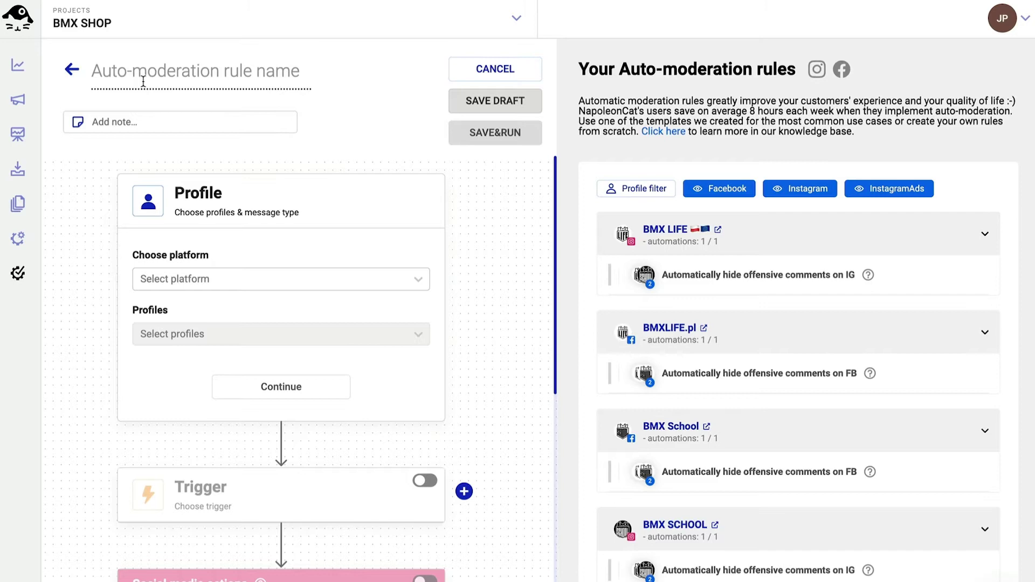
pyautogui.click(143, 80)
pyautogui.write('Repetitive questions on FB - DMs')
pyautogui.click(309, 65)
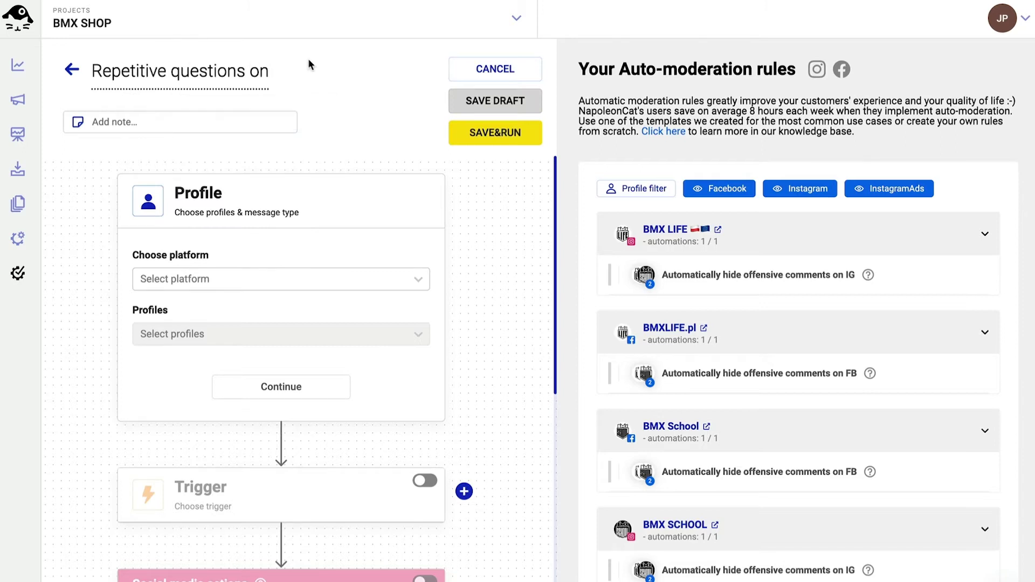
pyautogui.click(146, 123)
pyautogui.write('Auto-replies for repe')
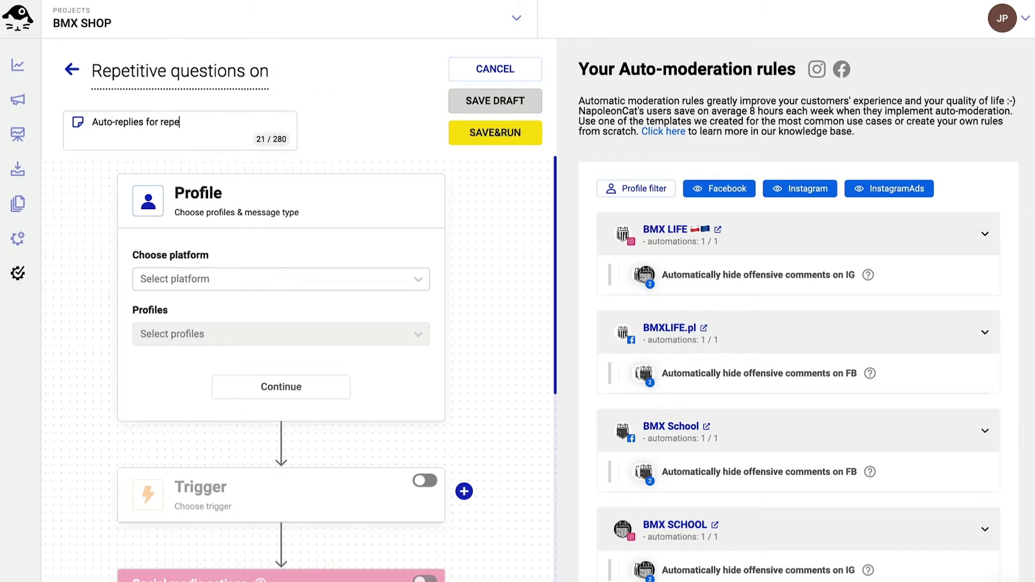
pyautogui.write('titive questions in DMs on Facebook')
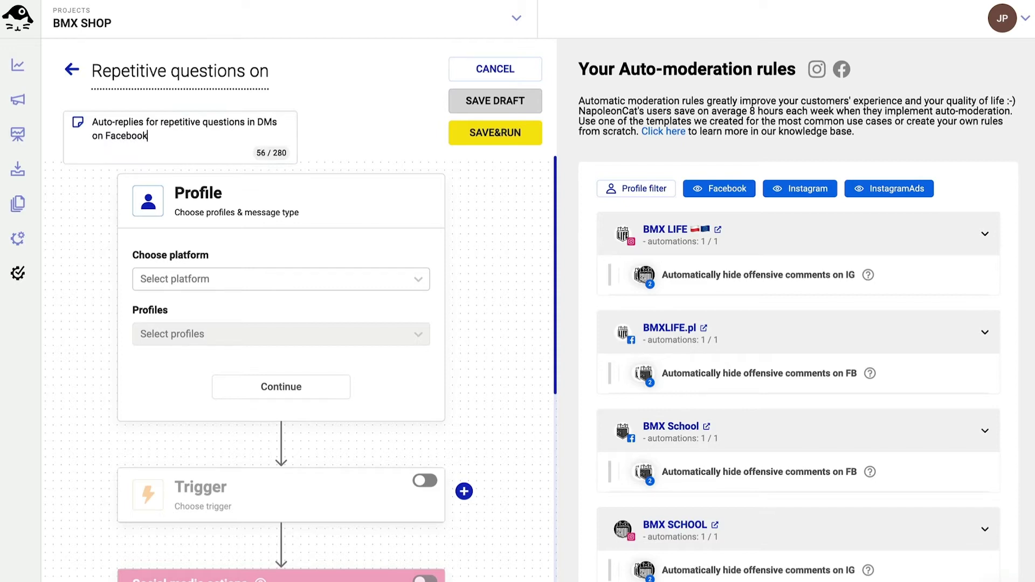
# Target the rule at the Facebook profiles BMXLIFE.pl and BMX School.
pyautogui.click(481, 236)
pyautogui.click(396, 278)
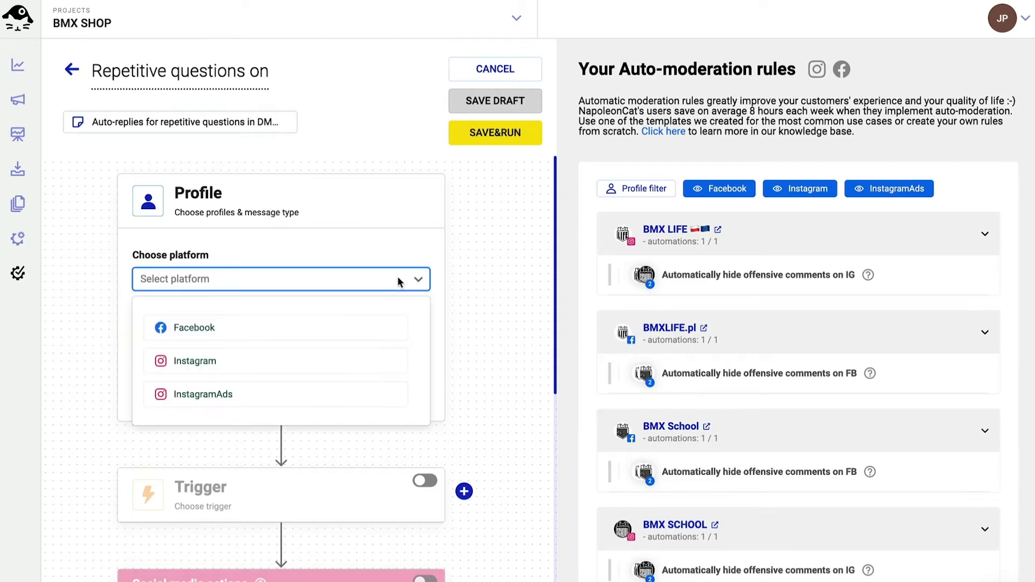
pyautogui.click(268, 328)
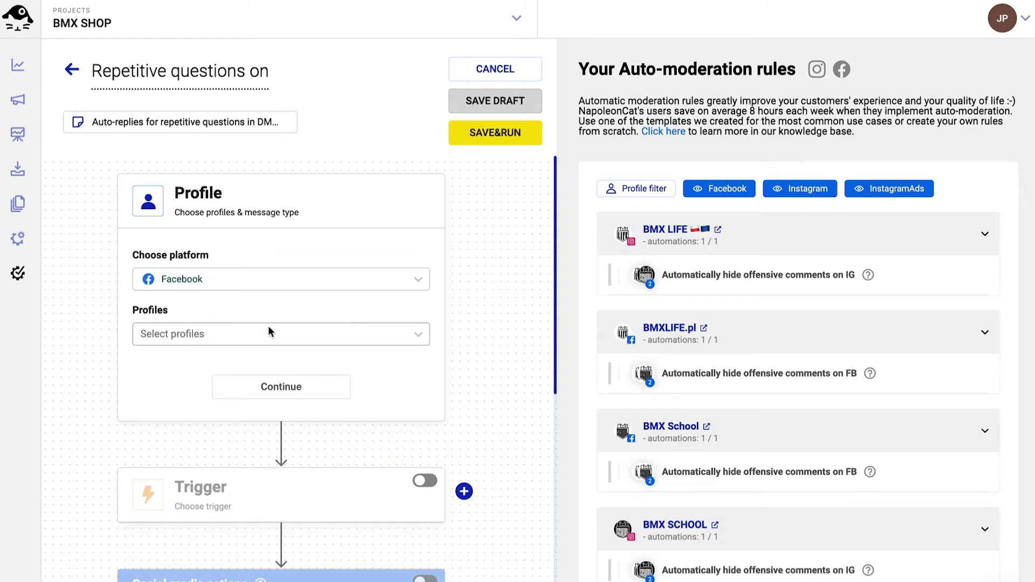
pyautogui.click(276, 334)
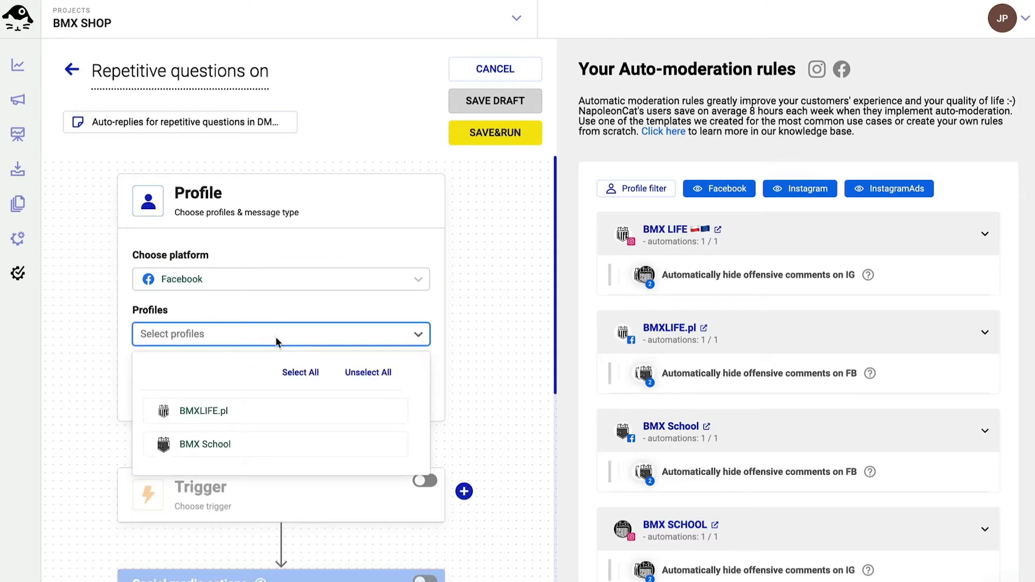
pyautogui.click(232, 418)
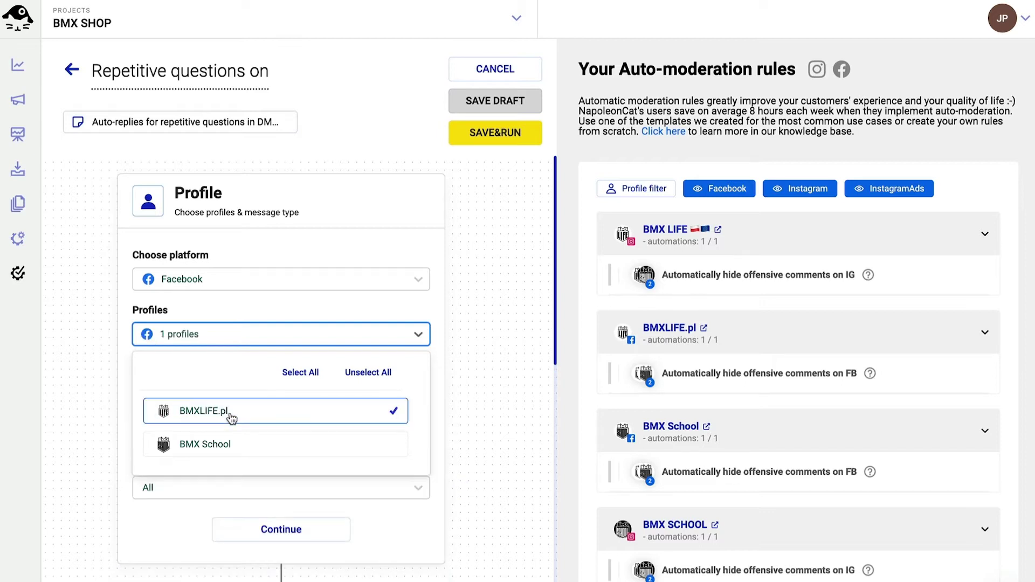
pyautogui.click(228, 446)
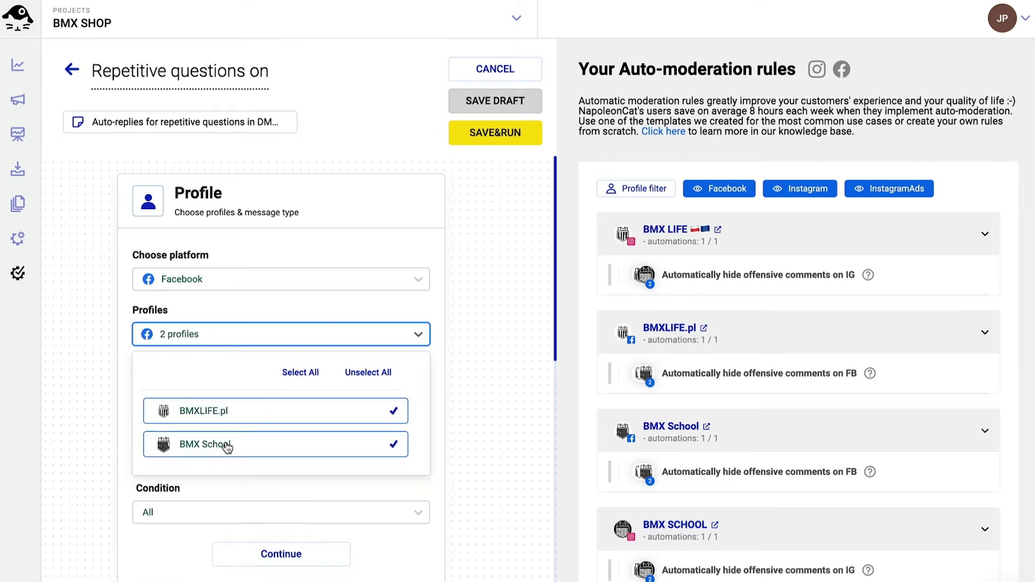
pyautogui.click(478, 350)
# Limit the rule to private messages with condition All, then continue to the trigger.
pyautogui.scroll(-1, 478, 350)
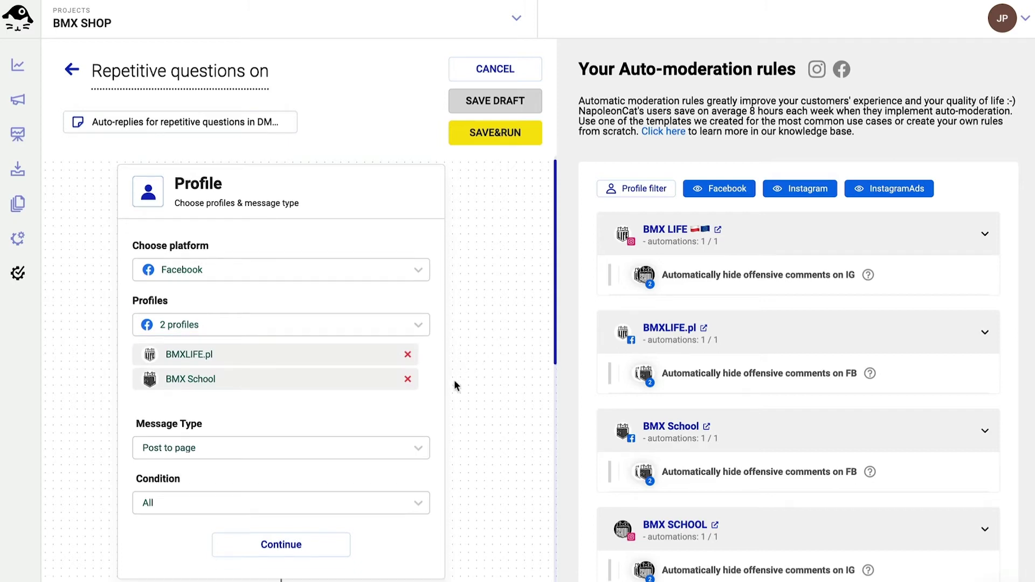
pyautogui.click(421, 448)
pyautogui.scroll(-3, 393, 423)
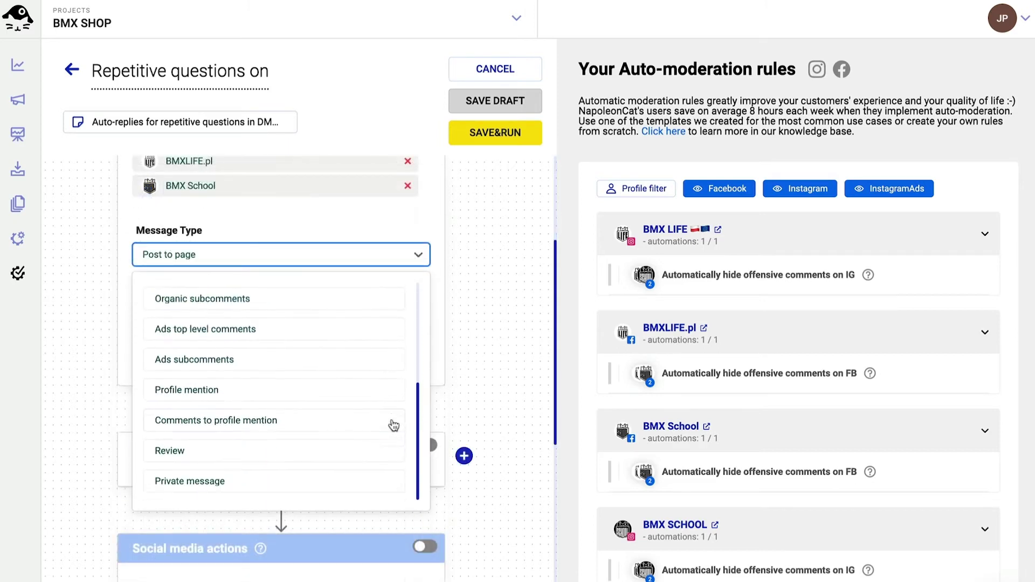
pyautogui.click(200, 482)
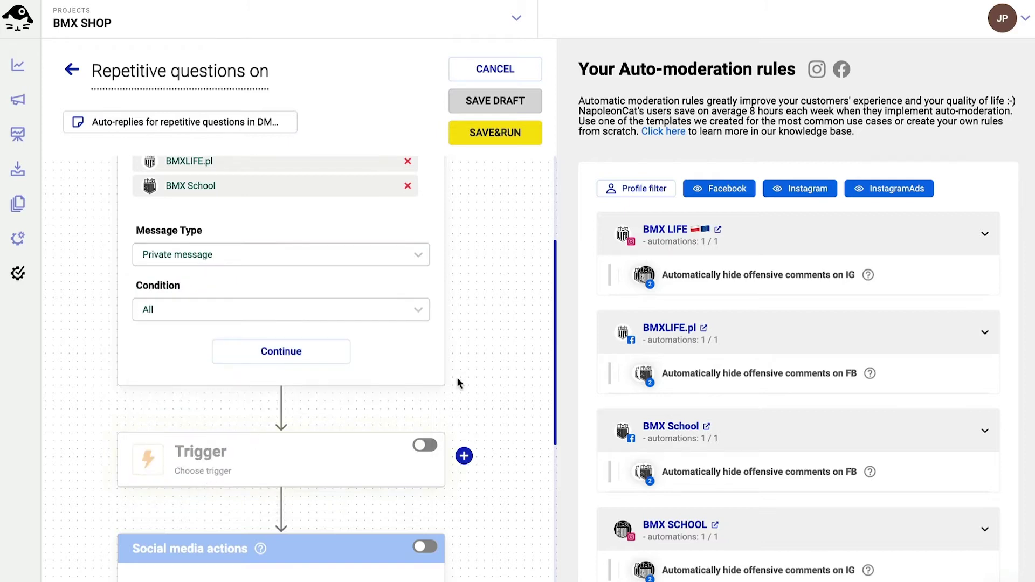
pyautogui.click(421, 315)
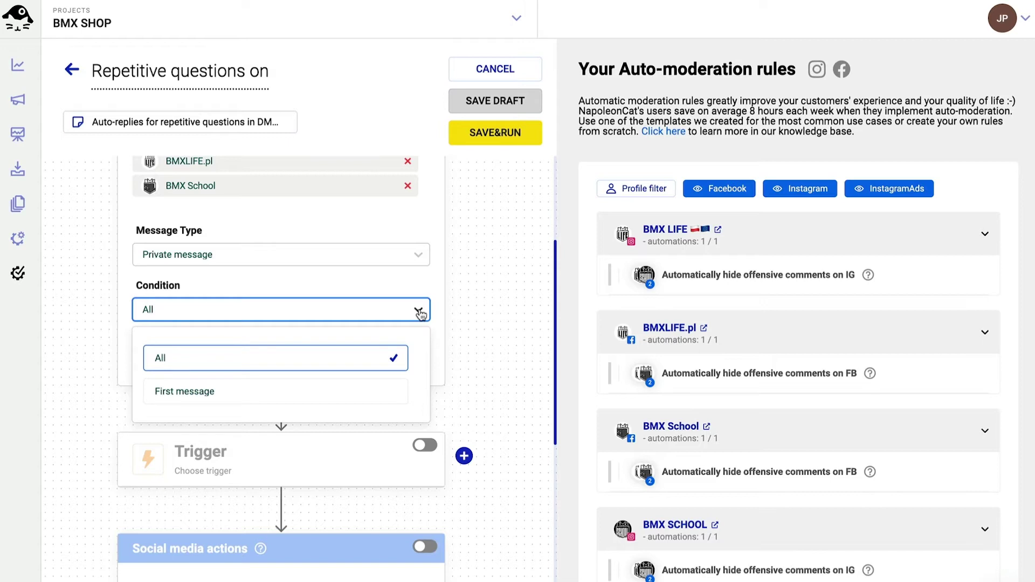
pyautogui.click(421, 316)
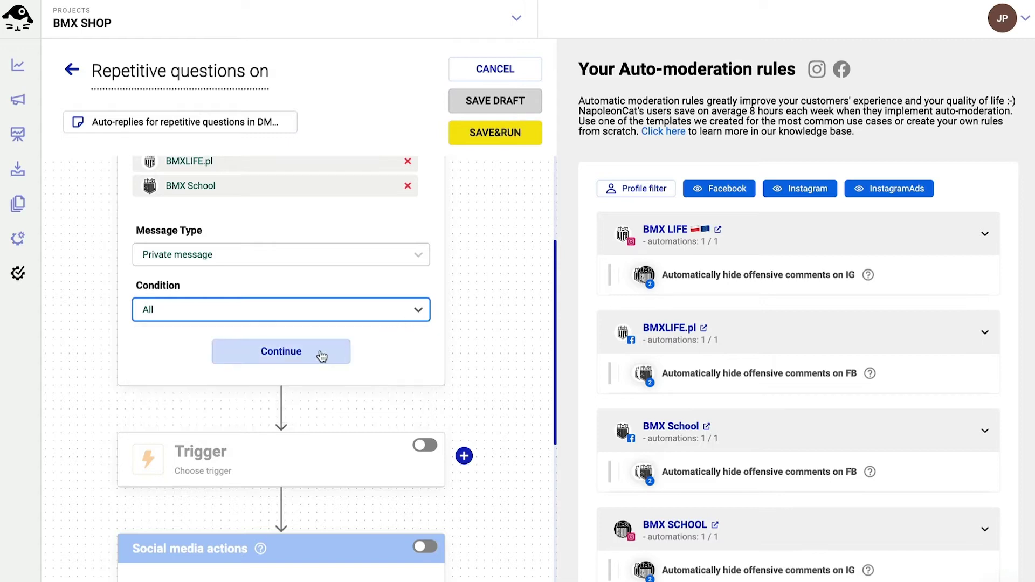
pyautogui.click(322, 357)
pyautogui.click(425, 294)
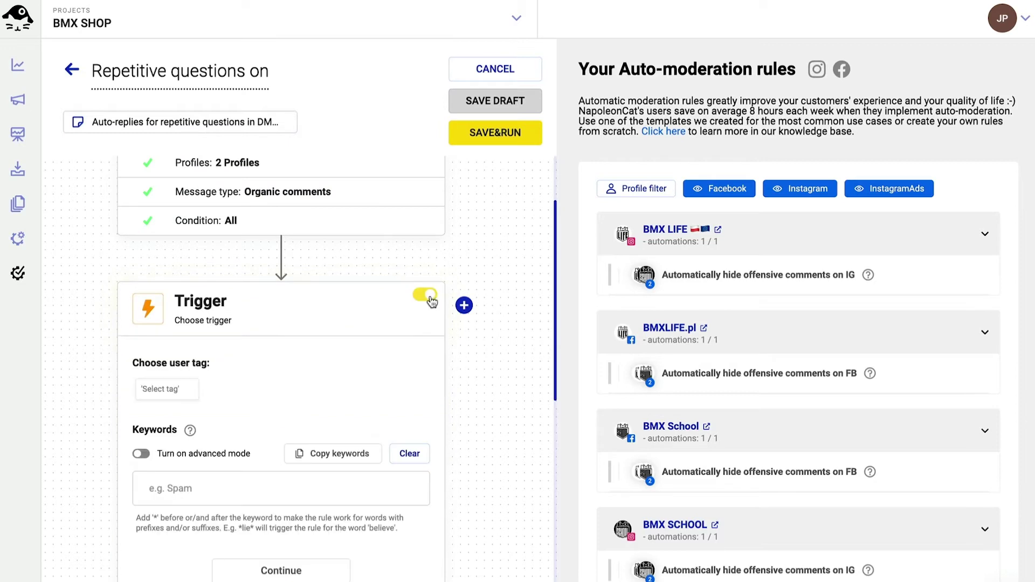
pyautogui.scroll(-2, 488, 360)
pyautogui.click(169, 268)
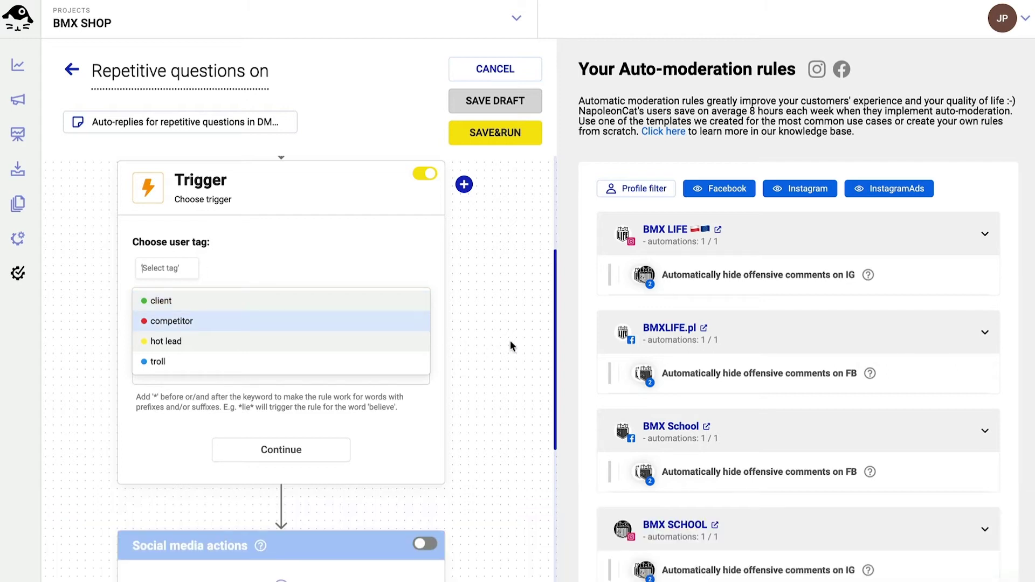
pyautogui.click(510, 341)
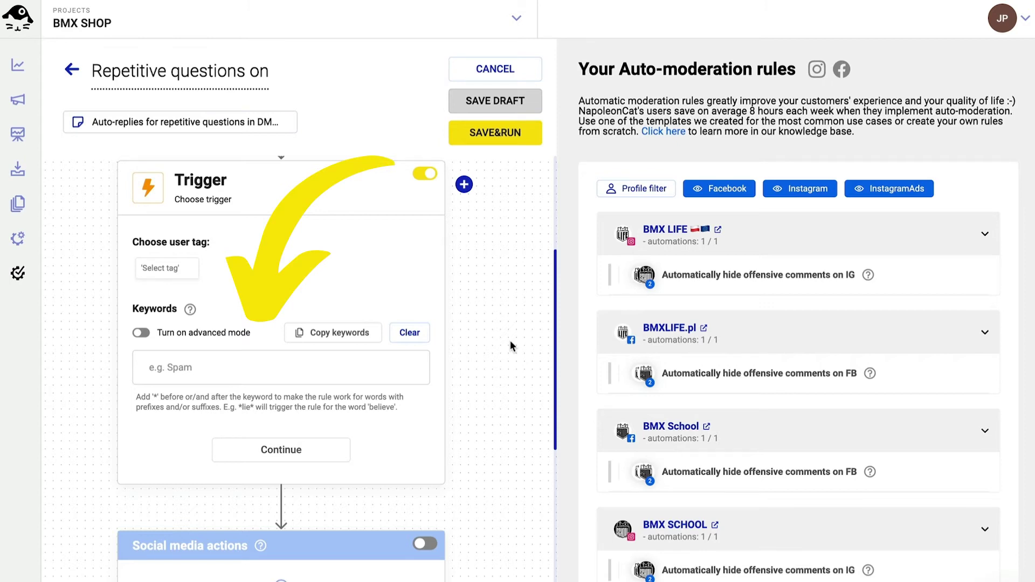
# Give the first trigger the keywords *pricing*, *price, how much, cost and price?*.
pyautogui.click(246, 362)
pyautogui.write('*pricing*')
pyautogui.press('Return')
pyautogui.write('*price')
pyautogui.press('Return')
pyautogui.write('how much')
pyautogui.press('Return')
pyautogui.write('cost')
pyautogui.press('Return')
pyautogui.write('price?*')
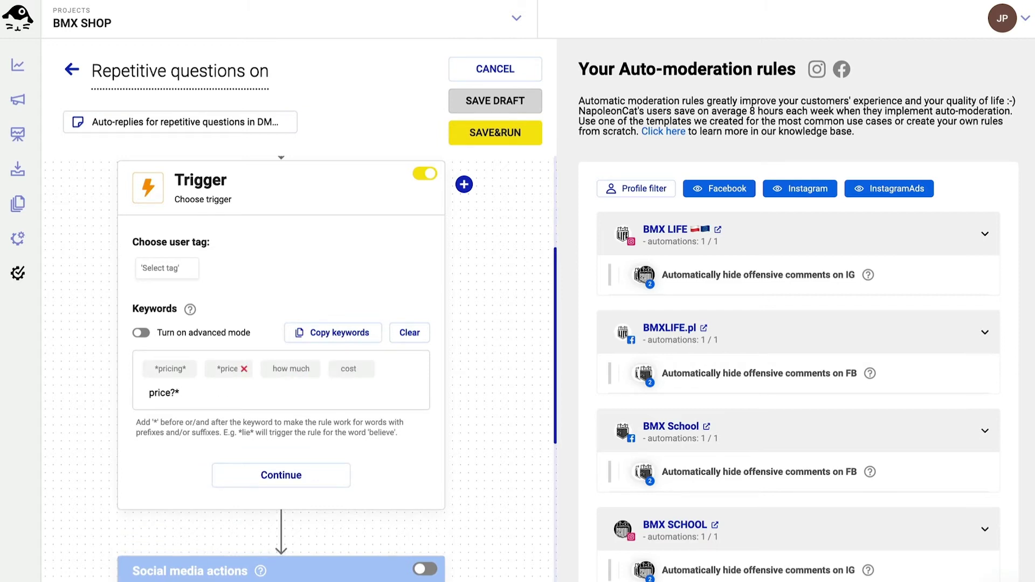
pyautogui.press('Return')
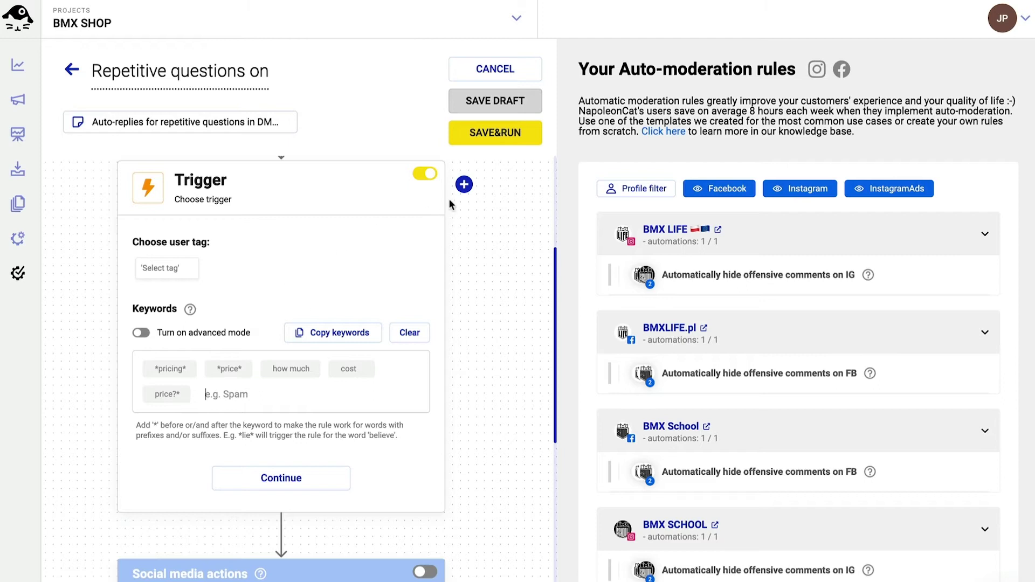
# Add a second trigger with keywords *open?*, open and opening hours.
pyautogui.moveTo(464, 189)
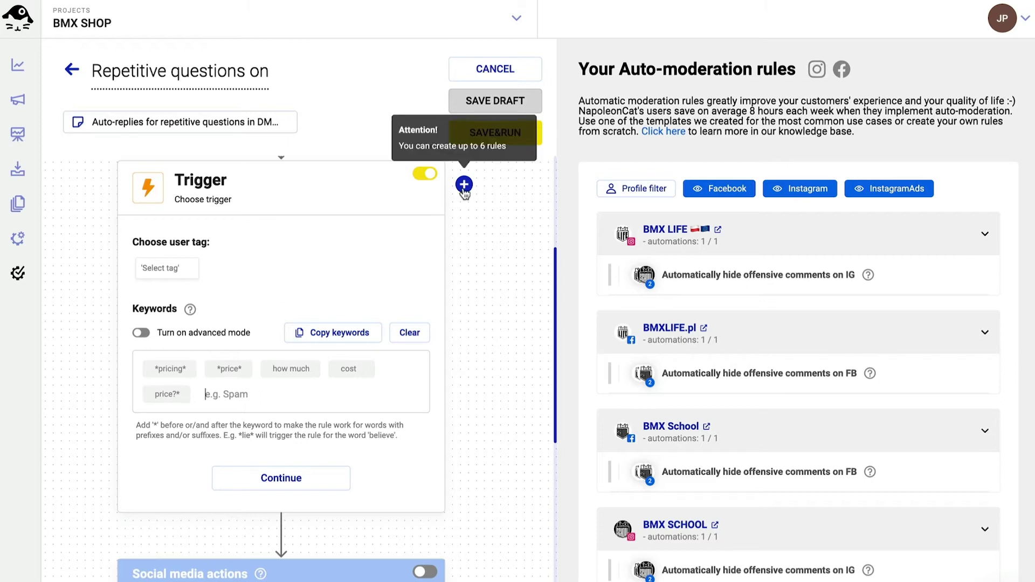
pyautogui.click(464, 185)
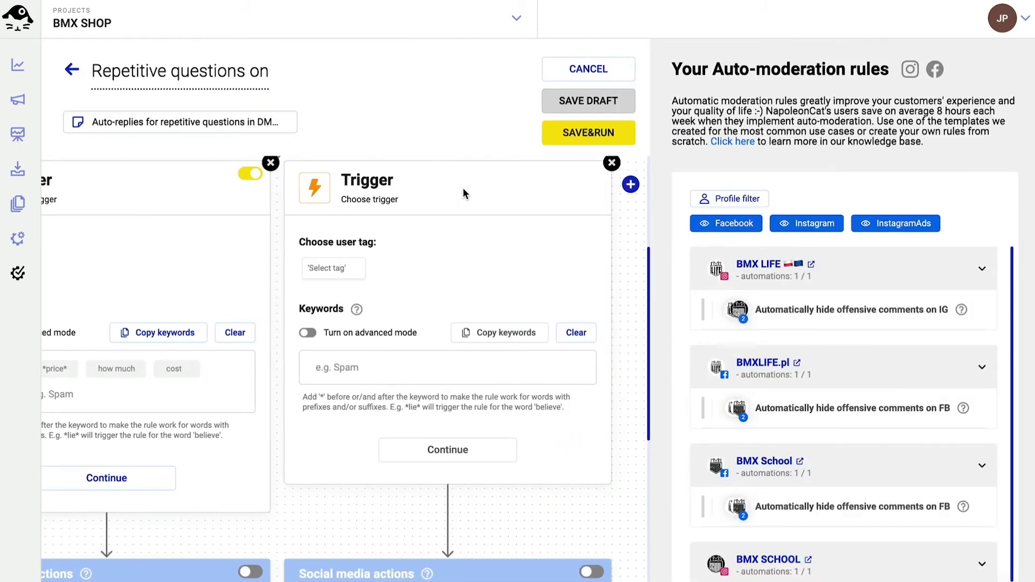
pyautogui.click(369, 367)
pyautogui.write('*open?*')
pyautogui.press('Return')
pyautogui.write('open')
pyautogui.press('Return')
pyautogui.write('opening hours')
# Add a third trigger with keywords delivery time, average delivery time, shipping time and 'how long doe'.
pyautogui.press('Return')
pyautogui.click(630, 185)
pyautogui.click(475, 368)
pyautogui.write('delivery time')
pyautogui.press('Return')
pyautogui.write('average delivery time')
pyautogui.press('Return')
pyautogui.write('shipping time')
pyautogui.press('Return')
pyautogui.write('how long does the...')
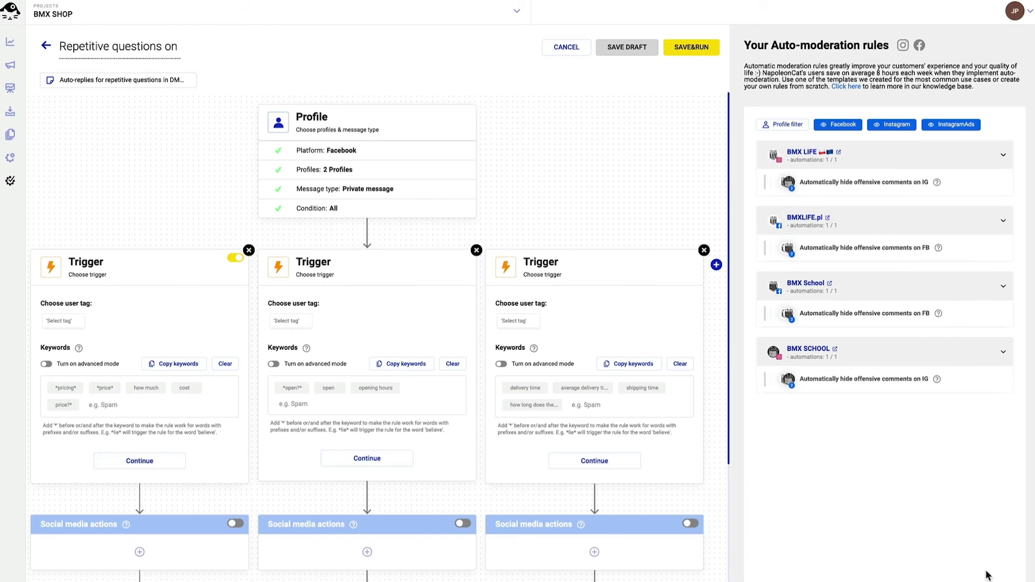
# Confirm all three triggers and make each branch reply privately with random answers.
pyautogui.click(140, 461)
pyautogui.click(367, 461)
pyautogui.click(585, 460)
pyautogui.click(235, 345)
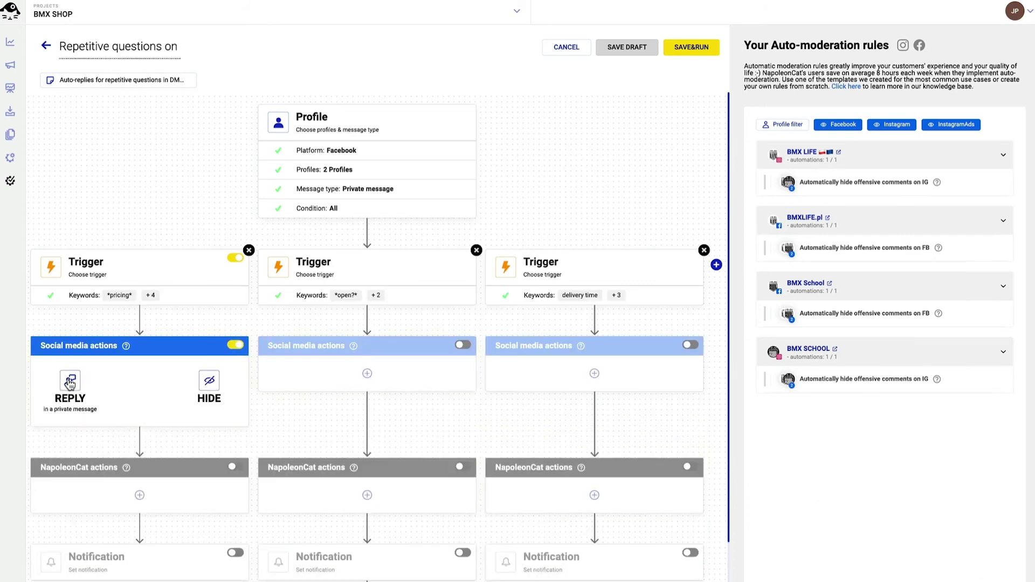
pyautogui.click(70, 382)
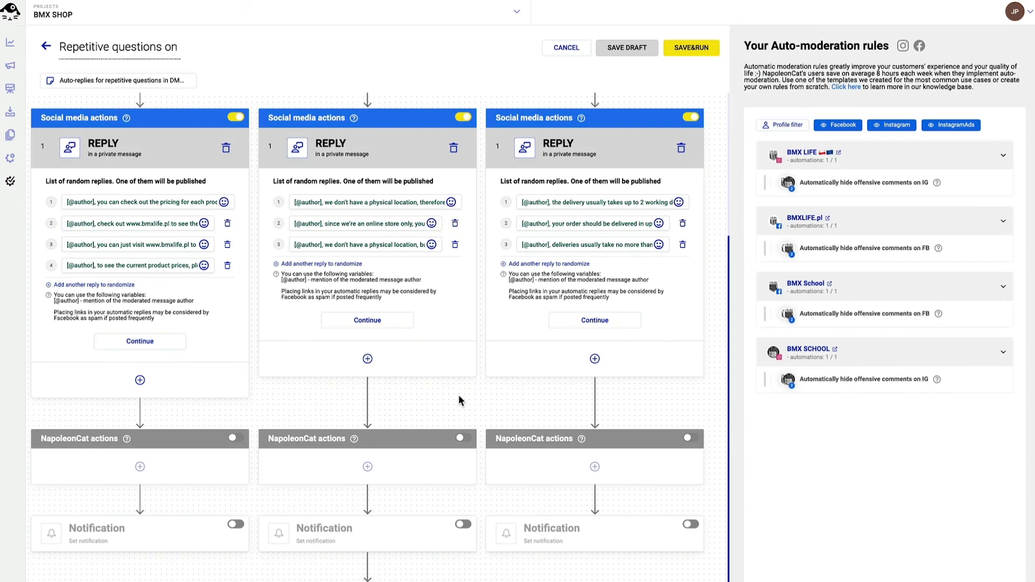
pyautogui.click(173, 344)
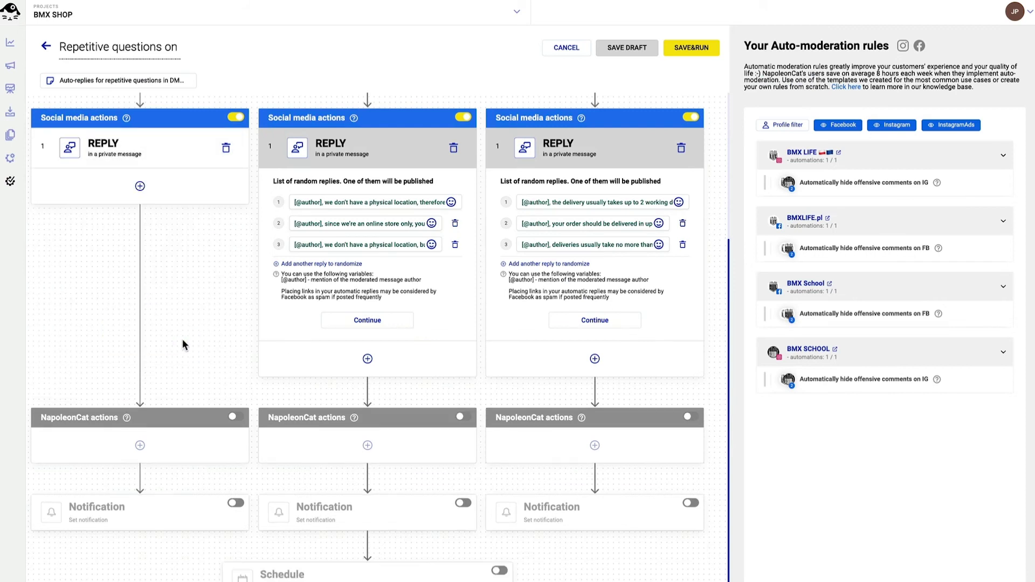
pyautogui.click(379, 321)
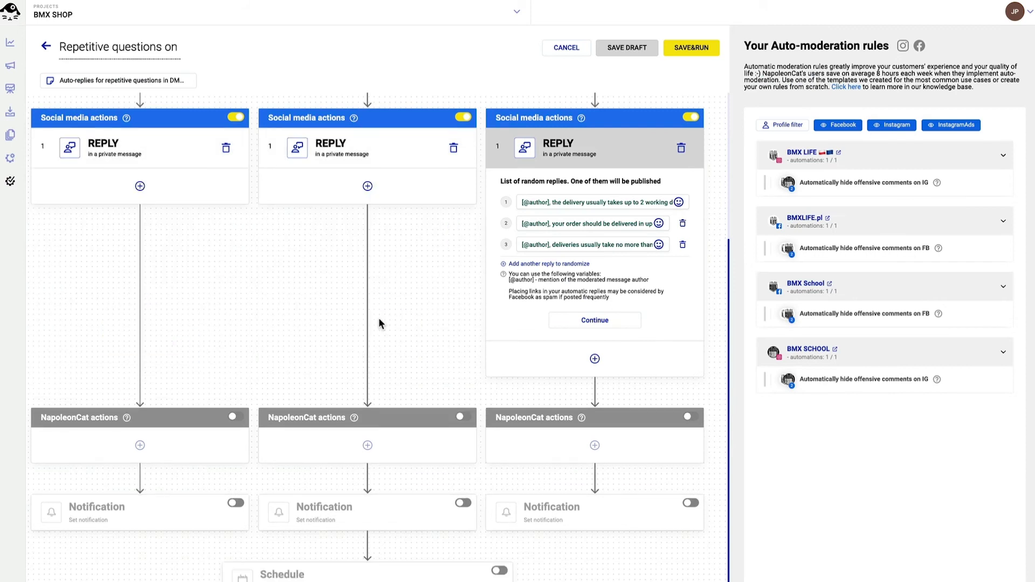
pyautogui.click(588, 319)
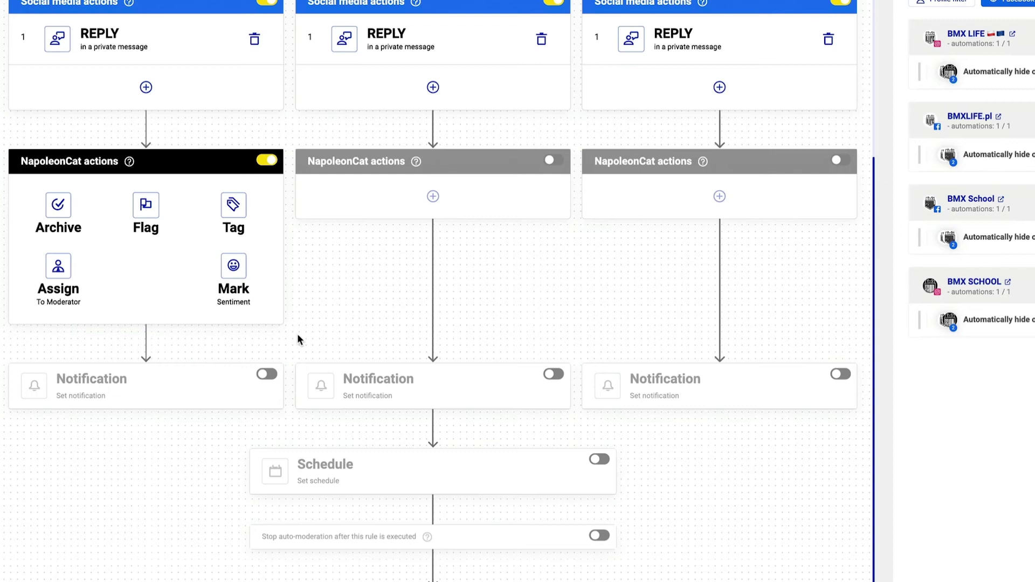
# Make the first branch assign messages to a moderator and tag them 'question'.
pyautogui.click(56, 286)
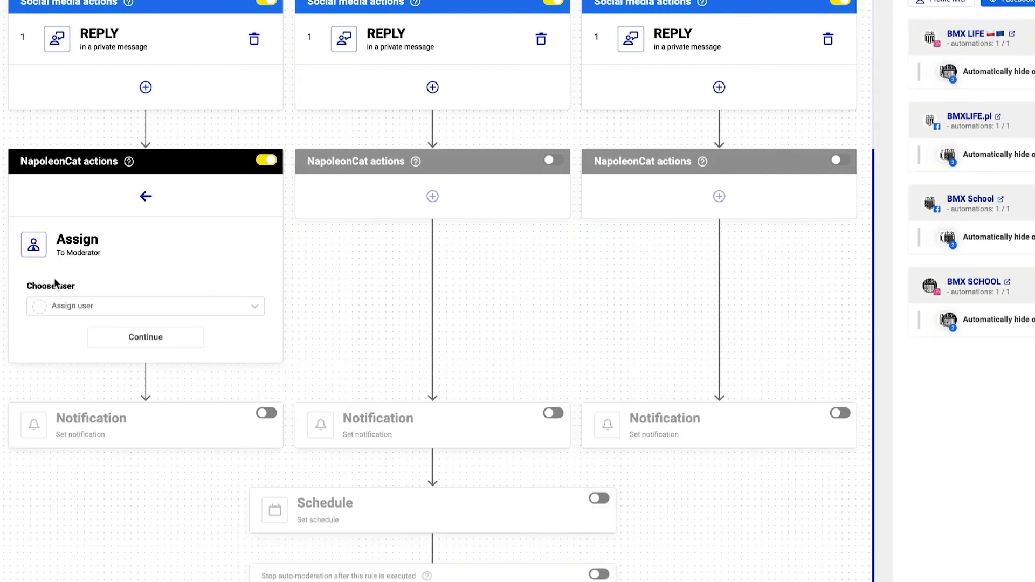
pyautogui.click(77, 305)
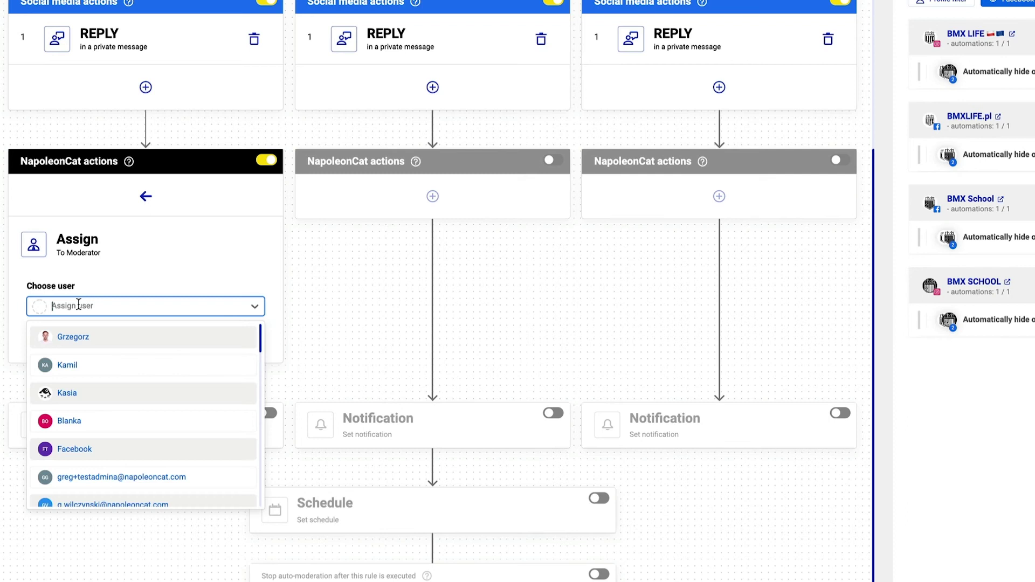
pyautogui.click(76, 363)
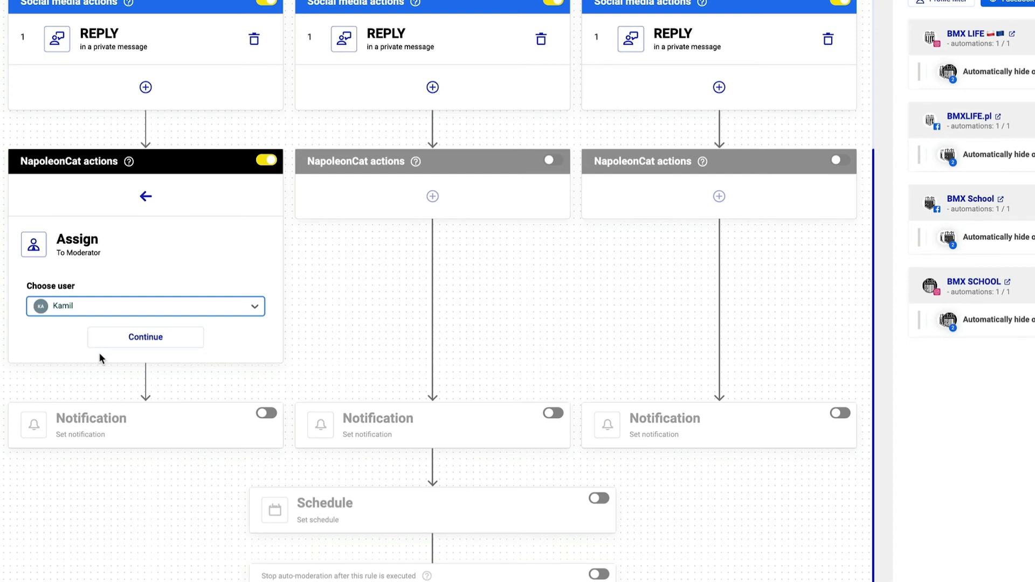
pyautogui.click(108, 339)
pyautogui.click(145, 302)
pyautogui.click(231, 303)
pyautogui.click(61, 359)
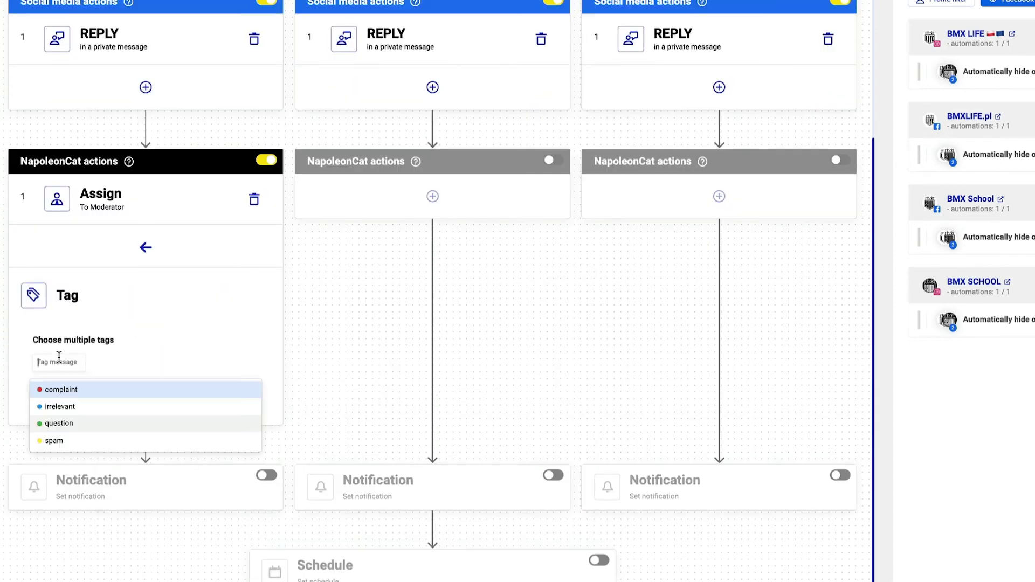
pyautogui.click(60, 425)
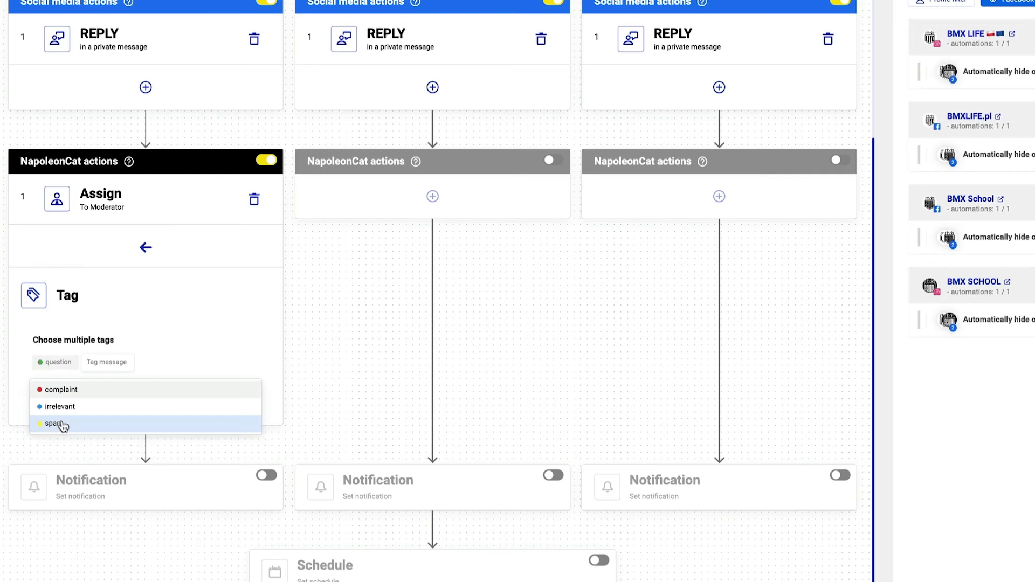
pyautogui.click(192, 312)
pyautogui.click(146, 398)
# Give the second and third branches the same moderator assignment and 'question' tag.
pyautogui.click(432, 199)
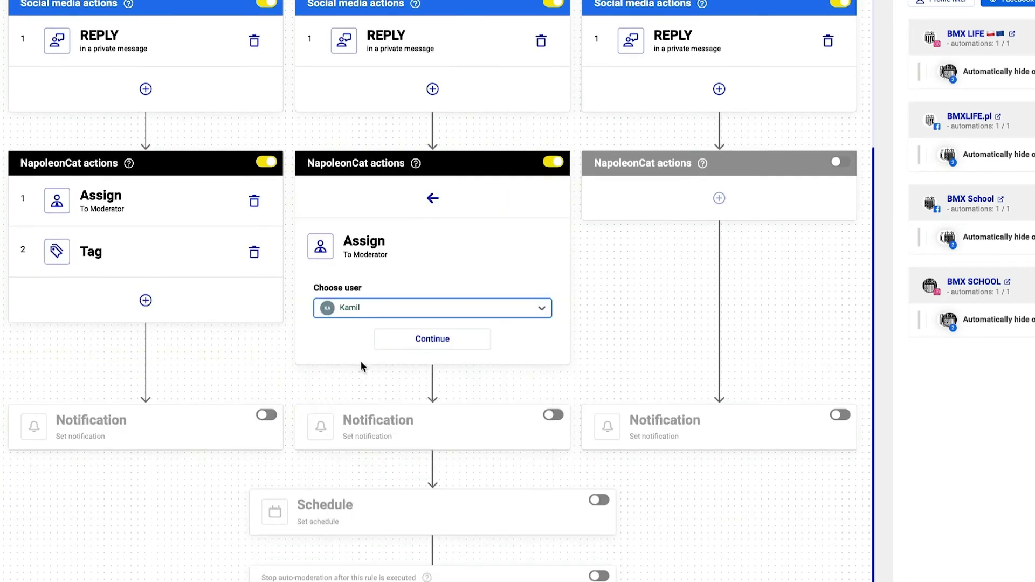
pyautogui.click(416, 340)
pyautogui.click(430, 402)
pyautogui.click(719, 199)
pyautogui.click(642, 310)
pyautogui.click(646, 340)
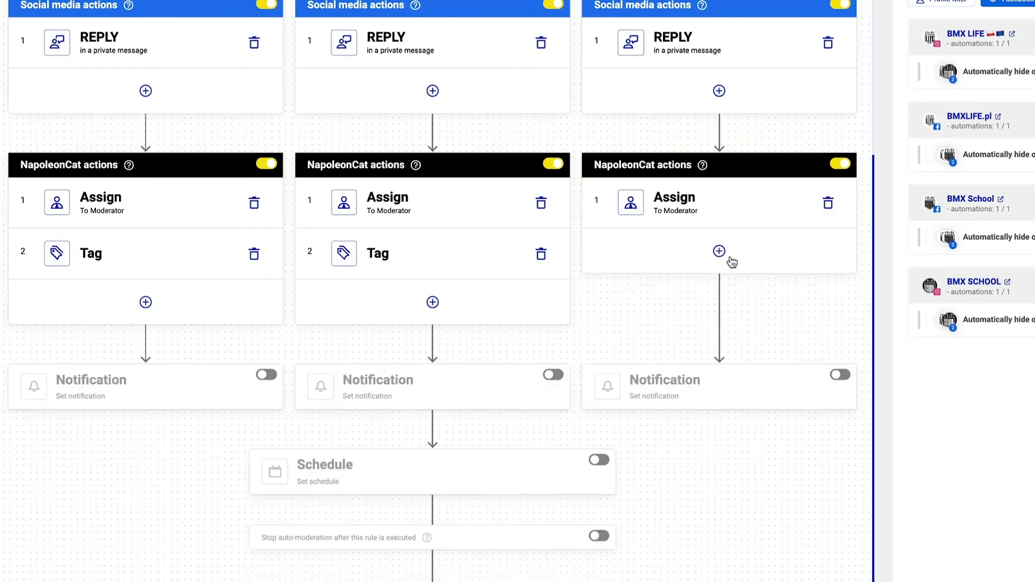
pyautogui.click(719, 254)
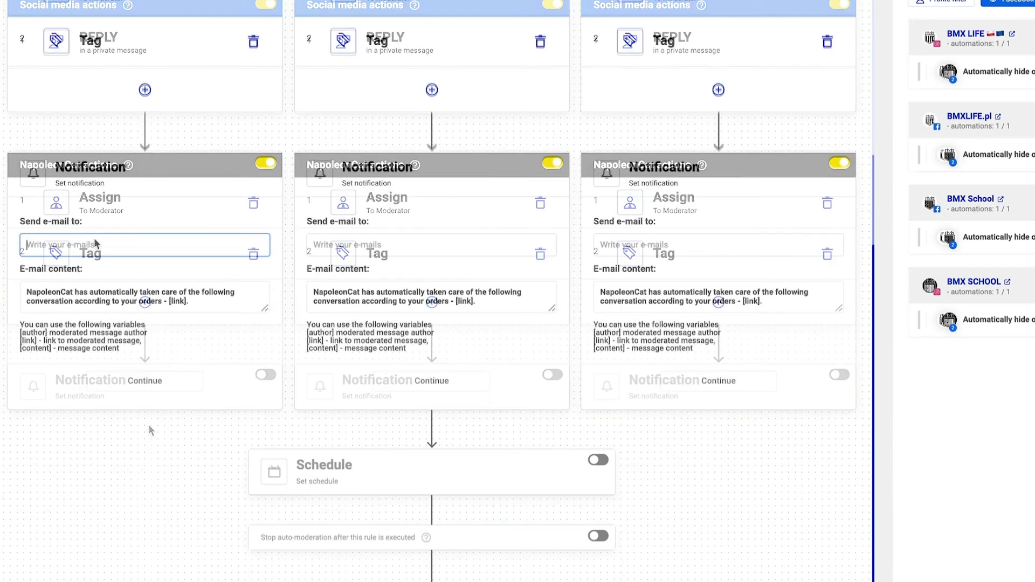
# Enter the same recipient e-mail address in all three branch notifications and confirm them.
pyautogui.hotkey('ctrl', 'a')
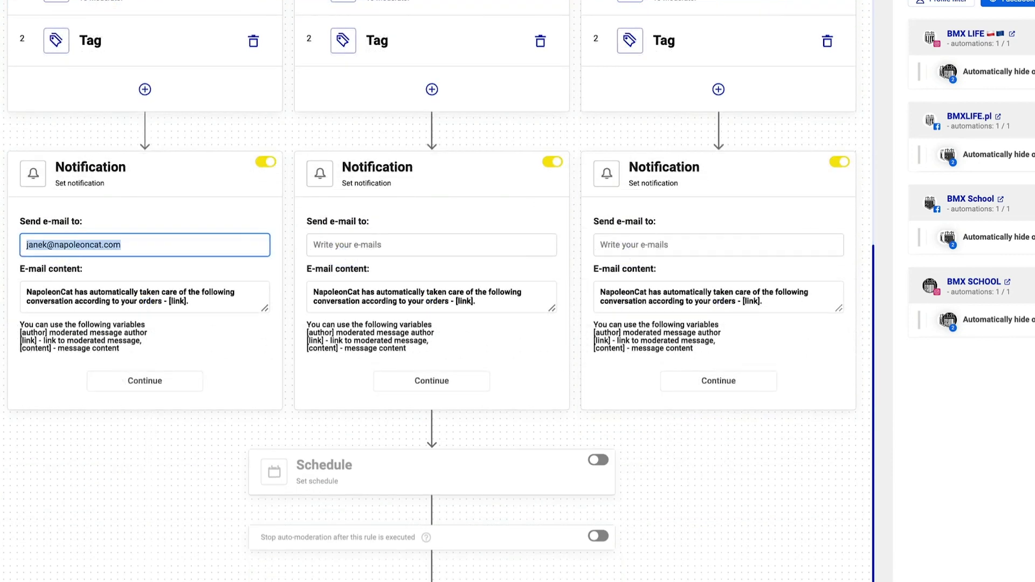
pyautogui.hotkey('ctrl', 'c')
pyautogui.click(358, 244)
pyautogui.hotkey('ctrl', 'v')
pyautogui.click(623, 242)
pyautogui.hotkey('ctrl', 'v')
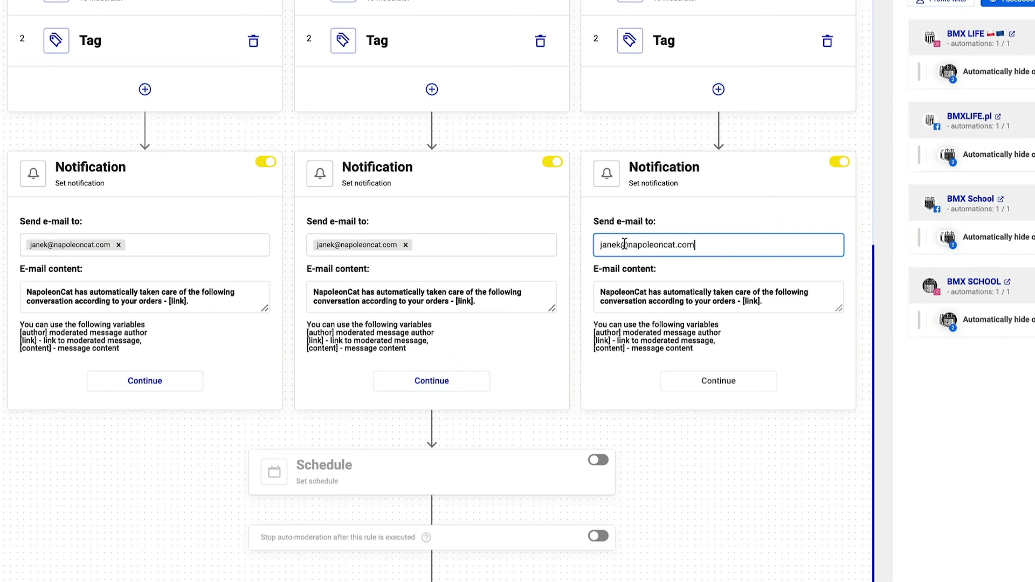
pyautogui.press('Return')
pyautogui.click(145, 381)
pyautogui.click(432, 380)
pyautogui.click(719, 381)
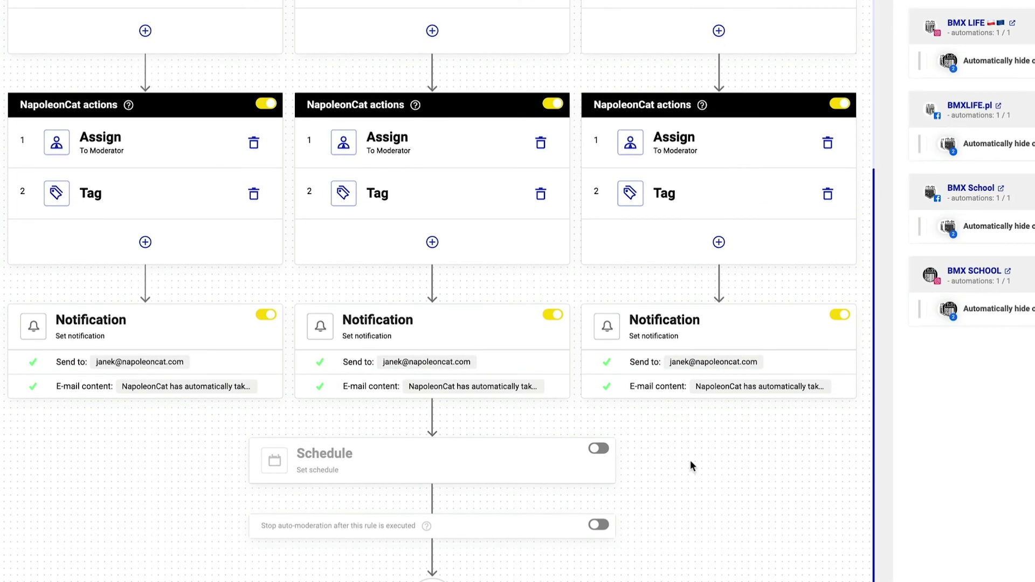
# Enable the schedule so the rule runs from 06.09.2022 with no end date.
pyautogui.click(598, 448)
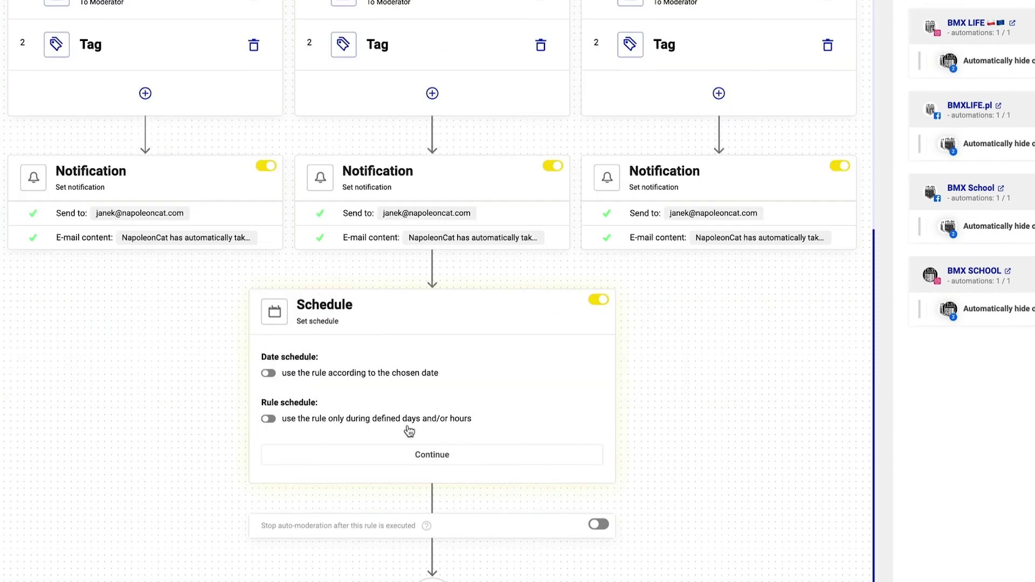
pyautogui.click(268, 418)
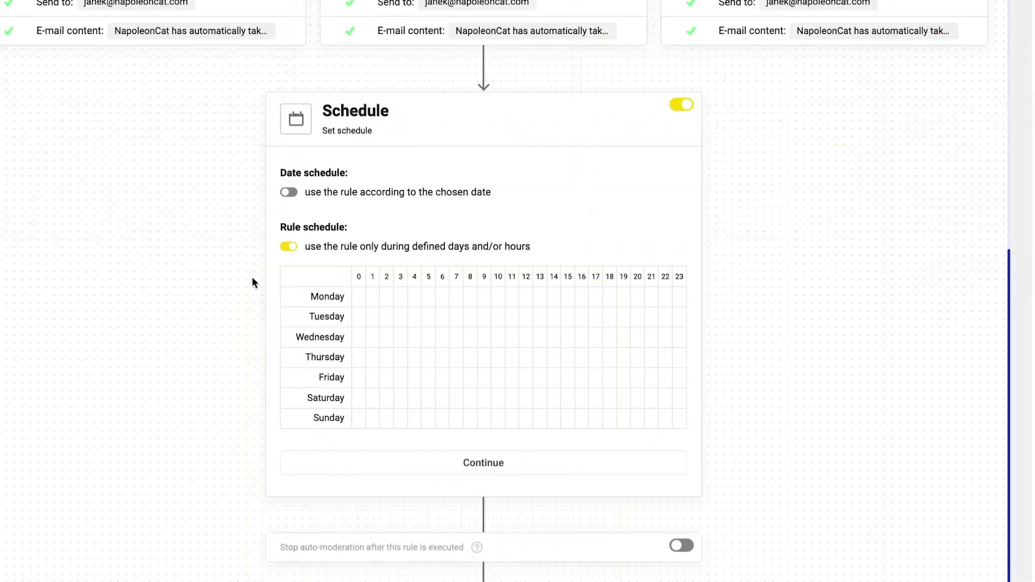
pyautogui.click(288, 247)
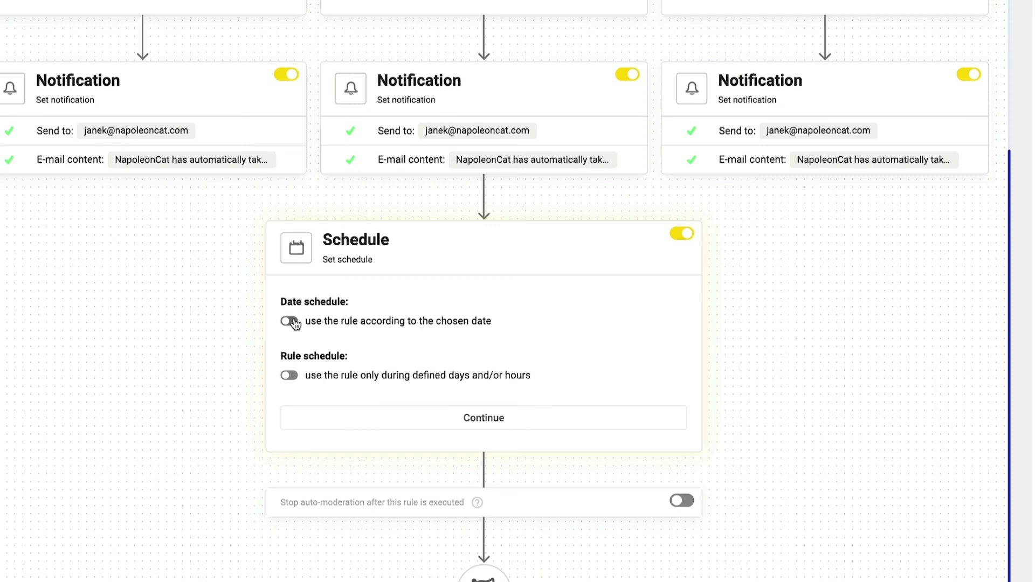
pyautogui.click(291, 322)
pyautogui.click(293, 292)
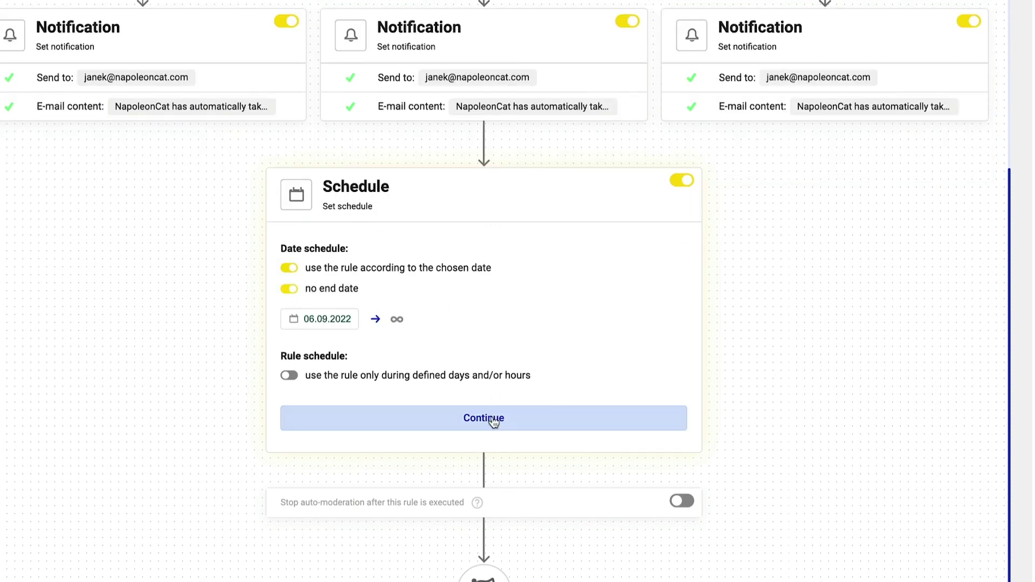
# Confirm the schedule, save and run the rule, and return to the rules list.
pyautogui.click(493, 419)
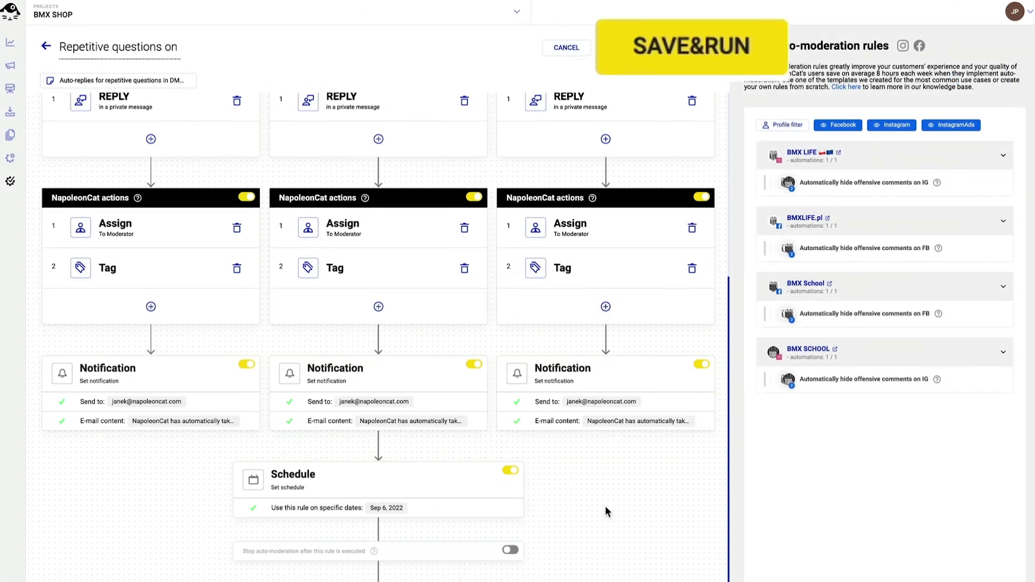
pyautogui.click(694, 50)
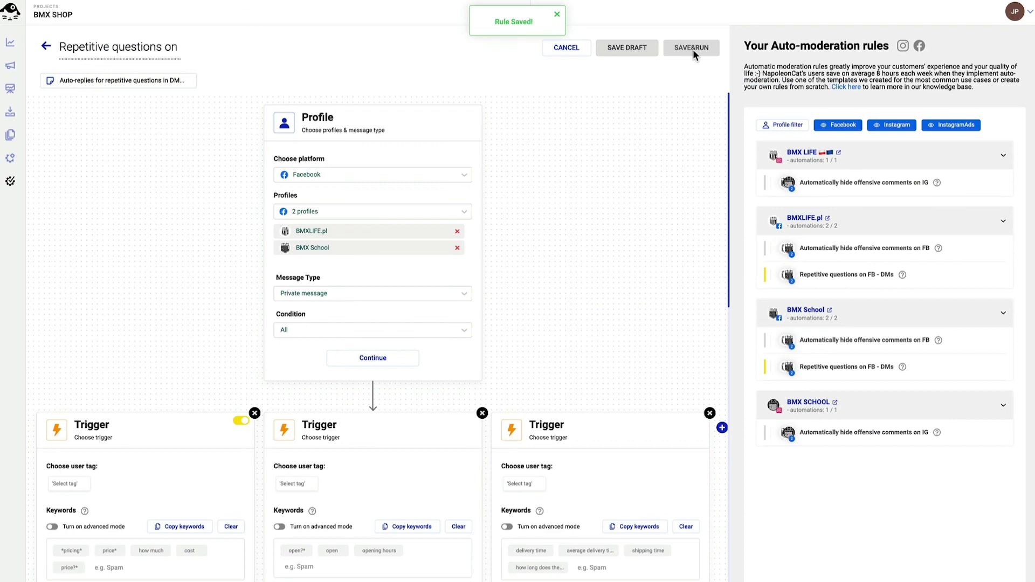
pyautogui.click(46, 47)
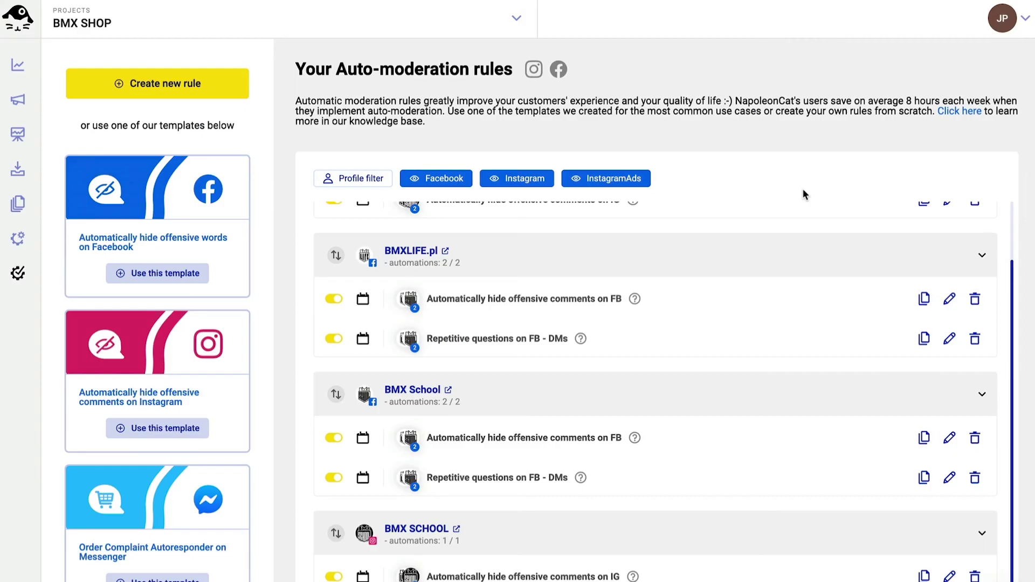